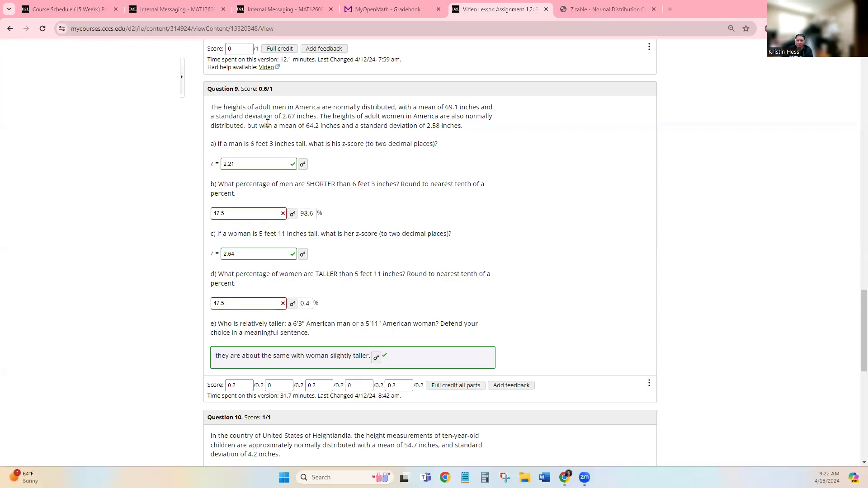
# Read Question 9, highlighting the men's and women's height parameters and parts b and d.
pyautogui.moveTo(228, 107); pyautogui.dragTo(477, 105)
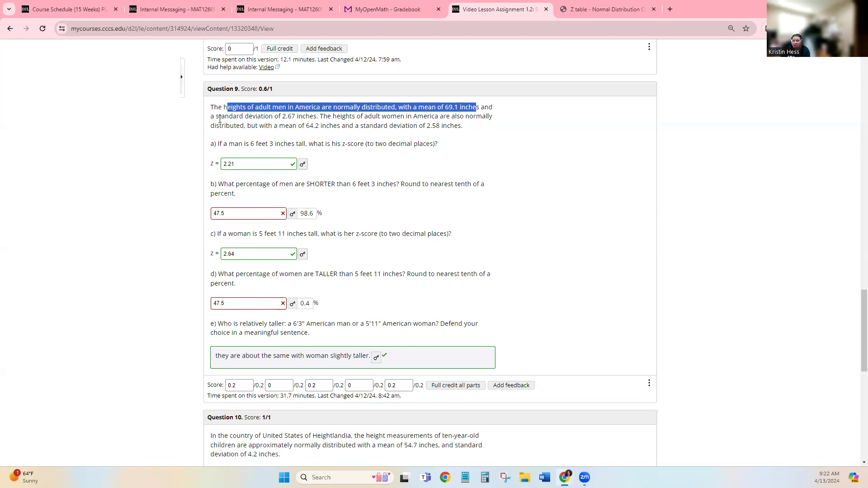
pyautogui.moveTo(211, 117); pyautogui.dragTo(509, 119)
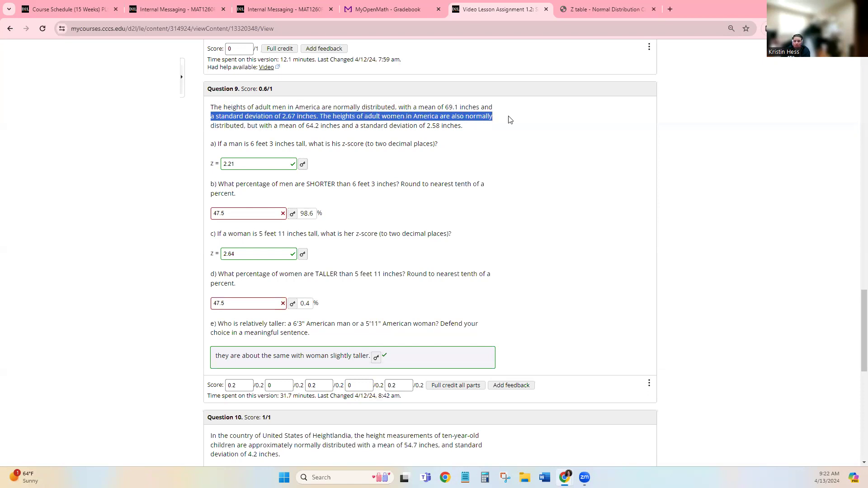
pyautogui.moveTo(223, 125); pyautogui.dragTo(467, 127)
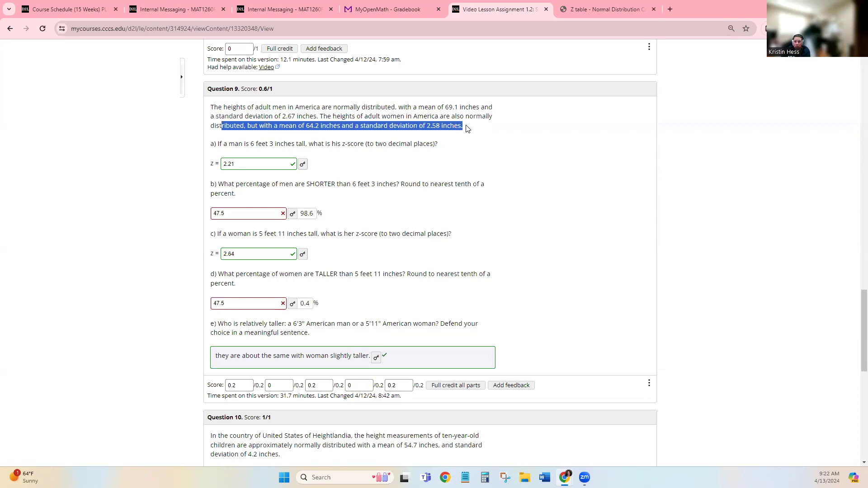
pyautogui.click(469, 153)
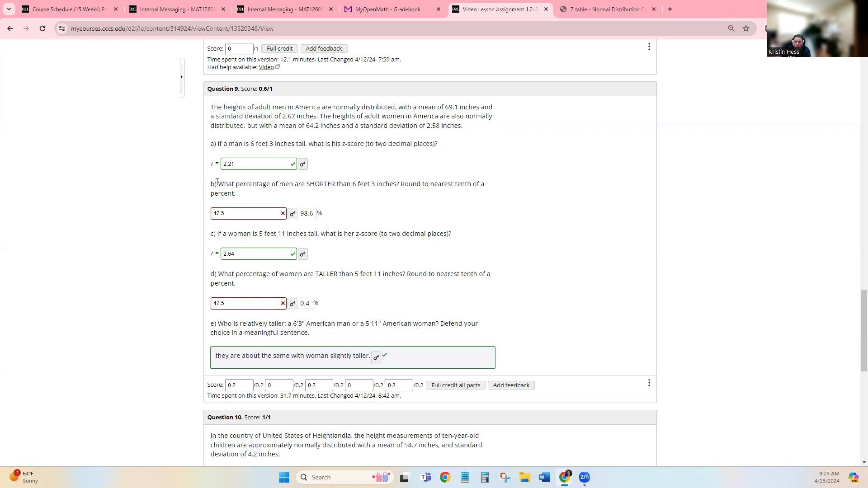
pyautogui.tripleClick(220, 280)
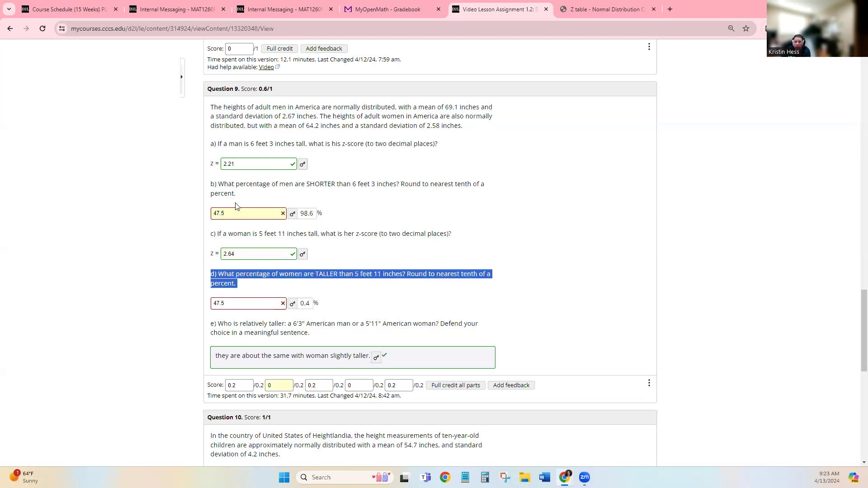
pyautogui.moveTo(223, 182); pyautogui.dragTo(397, 185)
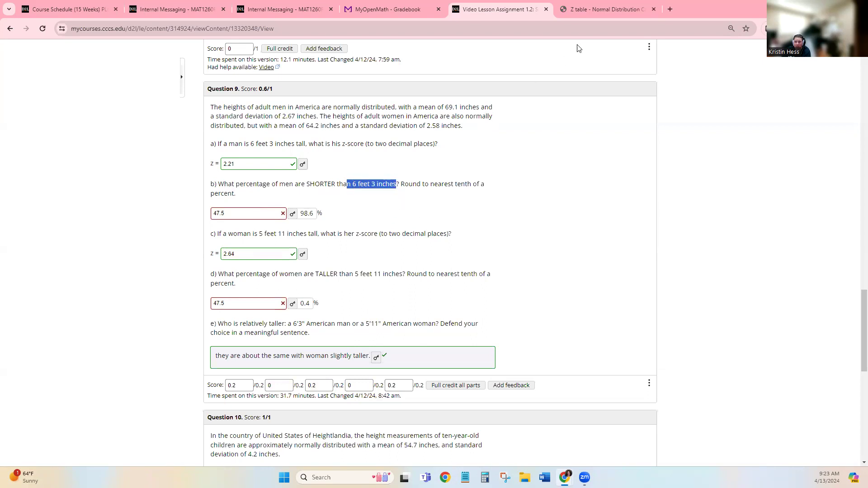
# Compare the z-table calculator with Question 9 and launch the Windows Calculator app.
pyautogui.click(592, 10)
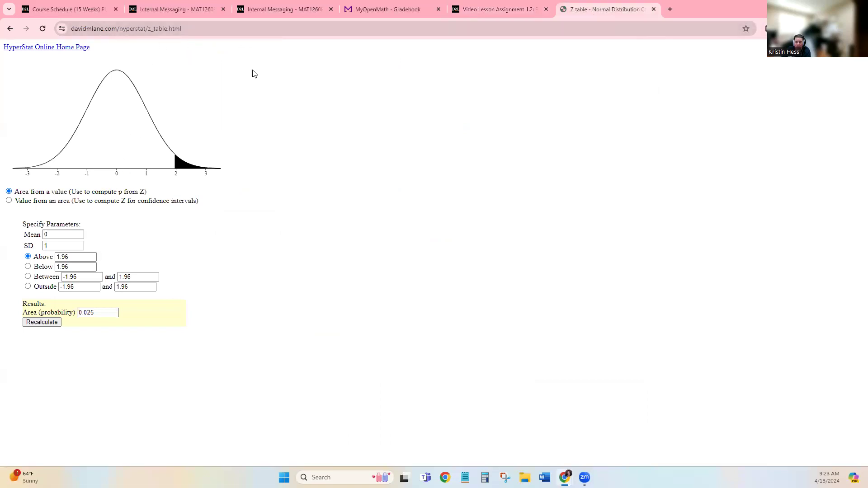
pyautogui.click(483, 10)
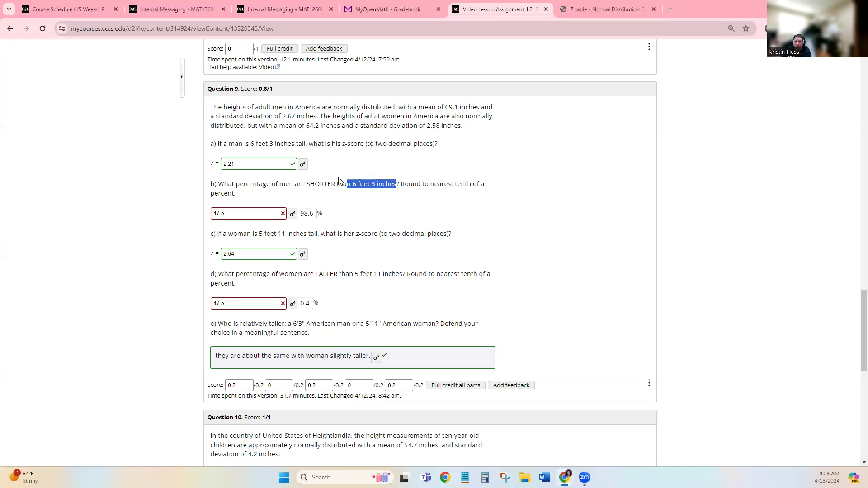
pyautogui.click(577, 8)
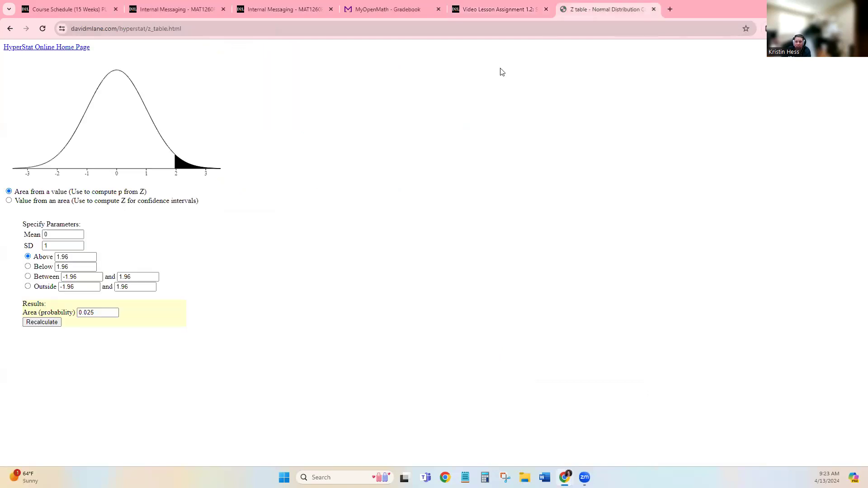
pyautogui.click(487, 11)
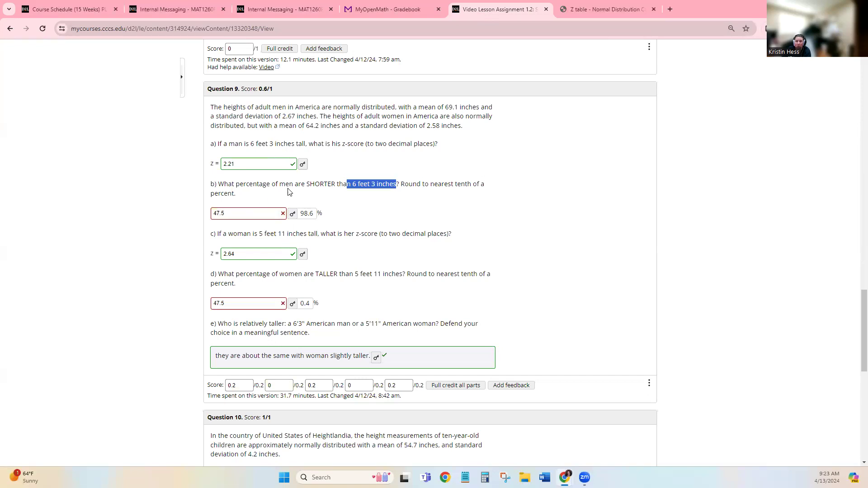
pyautogui.click(485, 478)
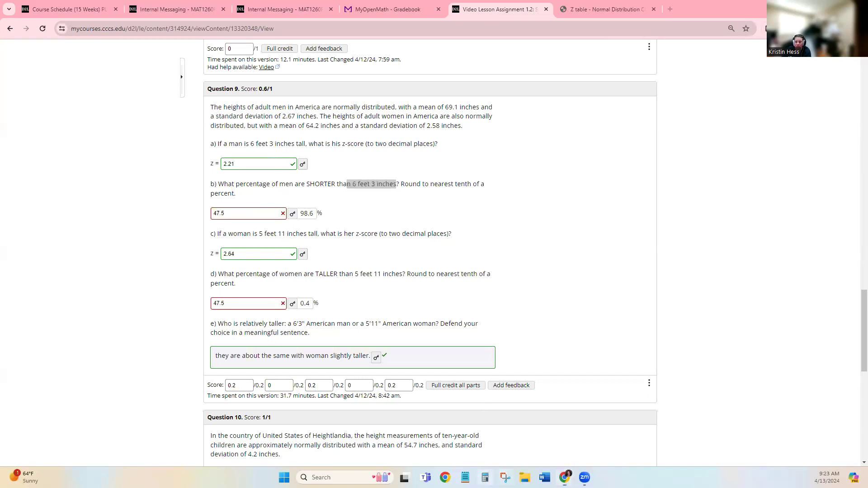
# Load the Desmos graphing calculator in a new browser tab.
pyautogui.click(671, 9)
pyautogui.click(655, 30)
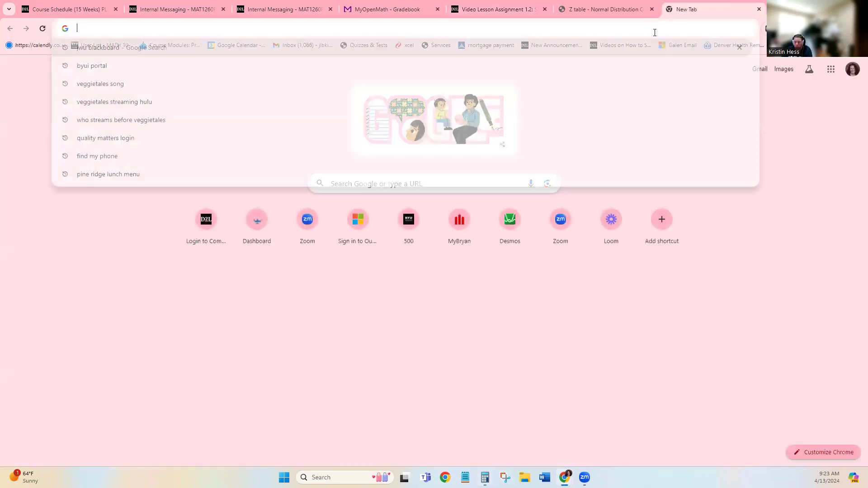
pyautogui.write('desmos')
pyautogui.press('Return')
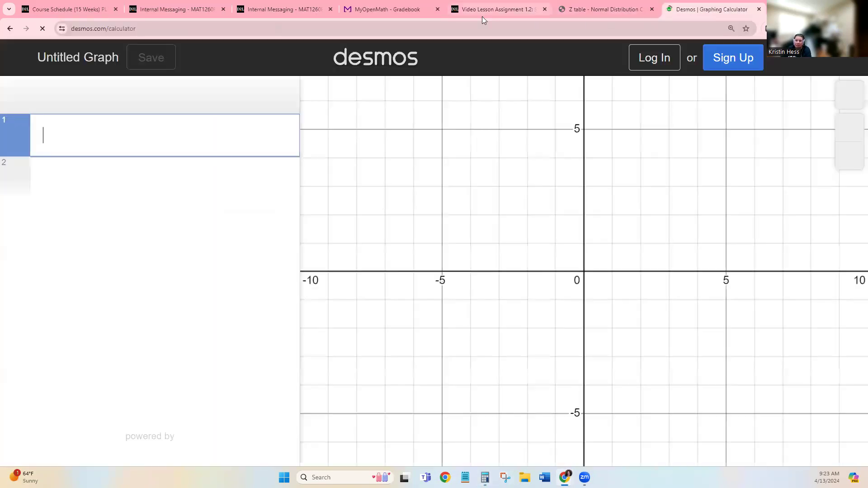
# Return to Question 9 and reread the men's mean of 69.1 inches.
pyautogui.click(485, 13)
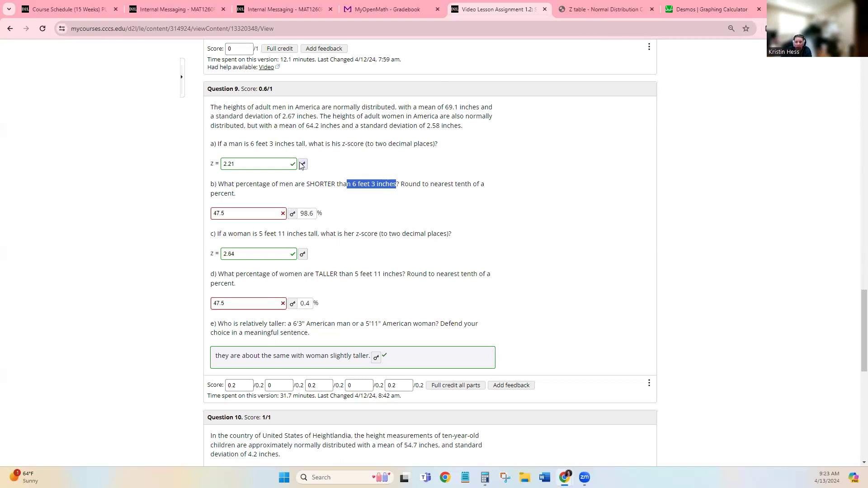
pyautogui.moveTo(250, 107); pyautogui.dragTo(479, 101)
pyautogui.click(410, 115)
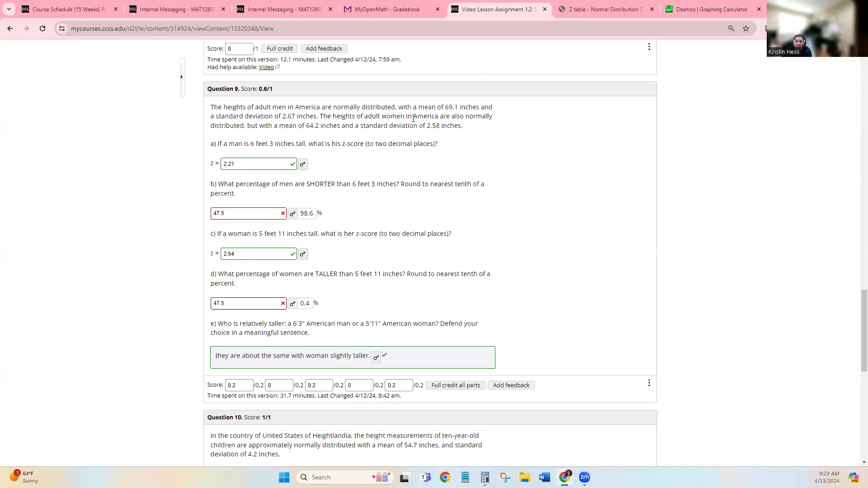
# Copy the men's mean 69.1 from the question into the z-table Mean box.
pyautogui.rightClick(452, 107)
pyautogui.click(462, 115)
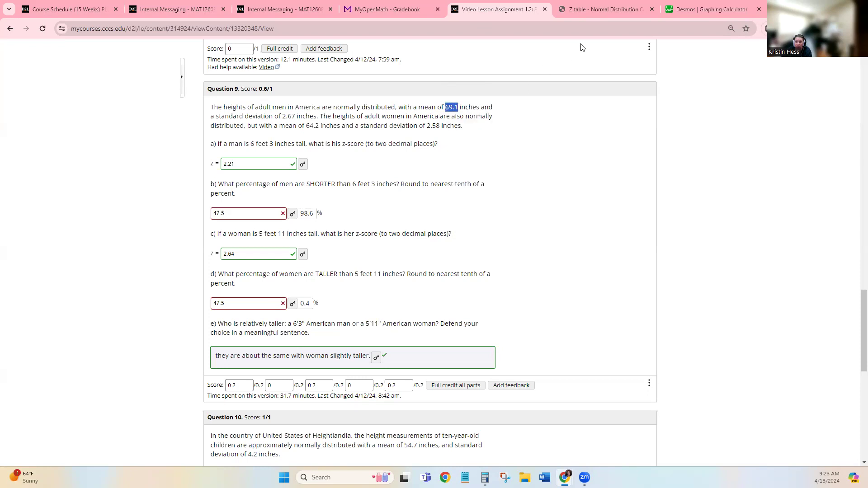
pyautogui.click(610, 14)
pyautogui.click(53, 234)
pyautogui.rightClick(53, 236)
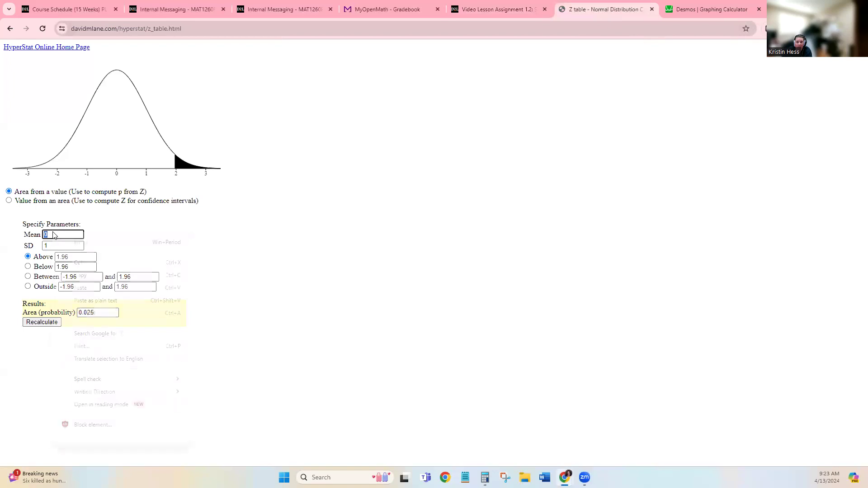
pyautogui.click(98, 288)
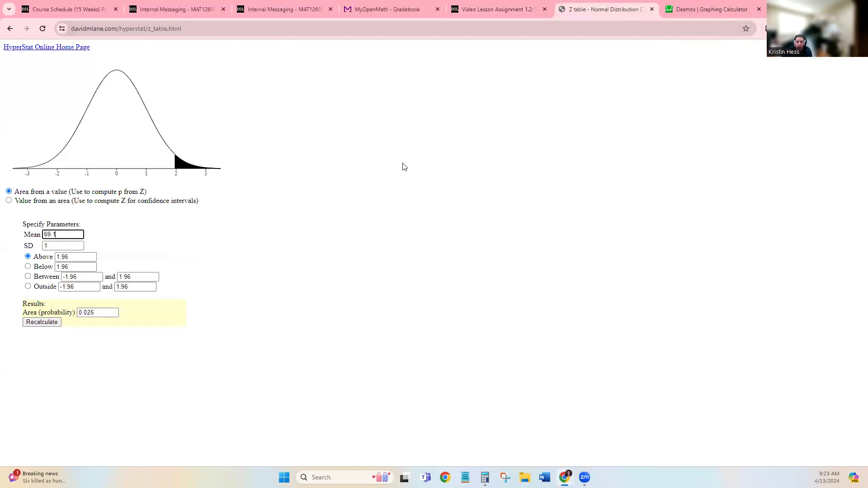
# Copy the standard deviation 2.67 into the SD box and reread part b about shorter men.
pyautogui.click(500, 14)
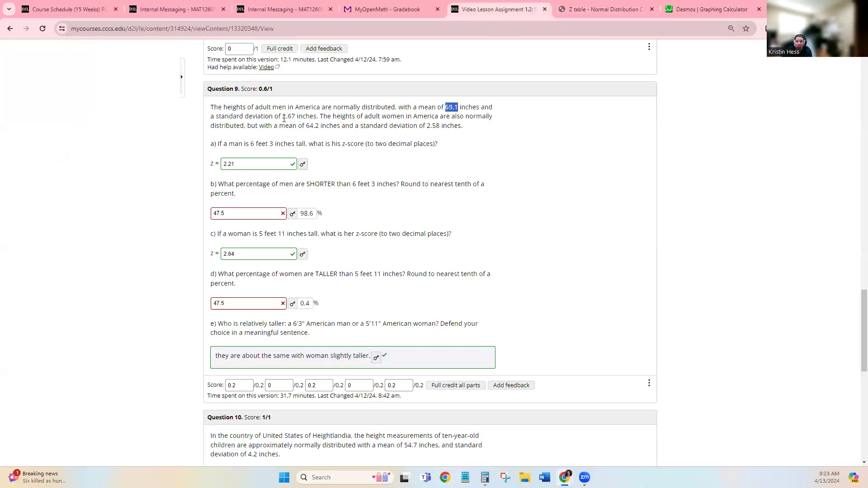
pyautogui.moveTo(283, 118); pyautogui.dragTo(293, 118)
pyautogui.rightClick(288, 120)
pyautogui.click(307, 127)
pyautogui.click(586, 13)
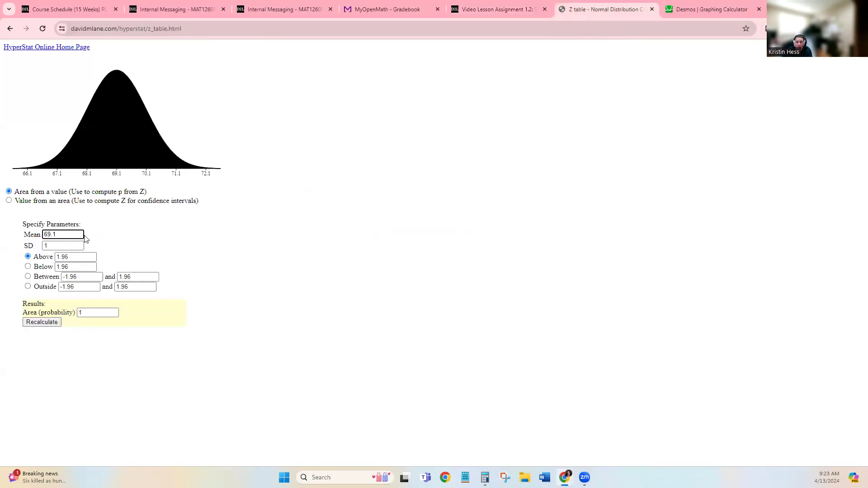
pyautogui.doubleClick(66, 246)
pyautogui.rightClick(67, 243)
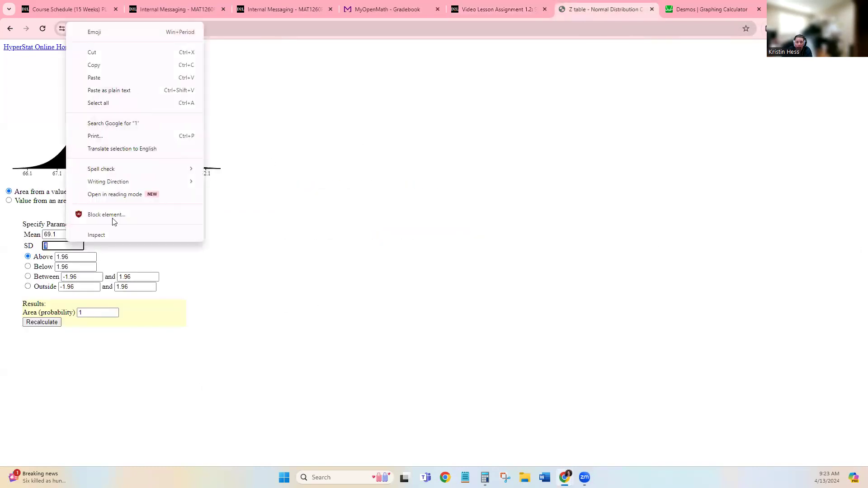
pyautogui.click(129, 96)
pyautogui.click(506, 13)
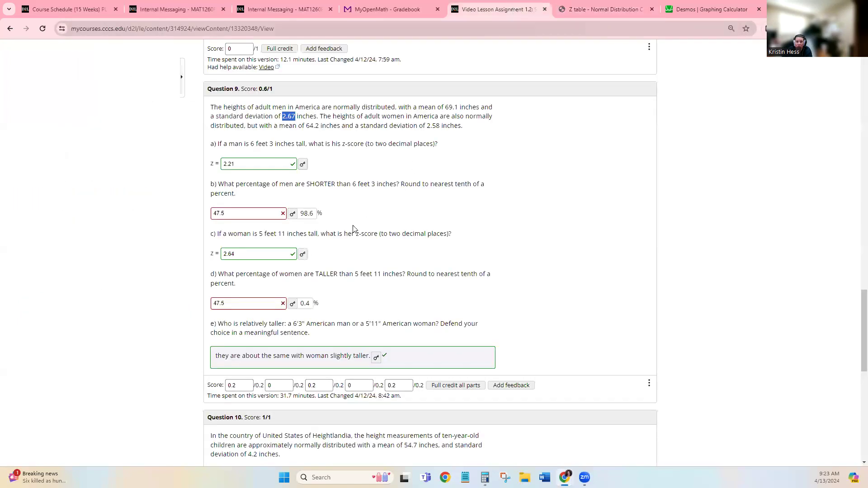
pyautogui.moveTo(275, 185); pyautogui.dragTo(351, 184)
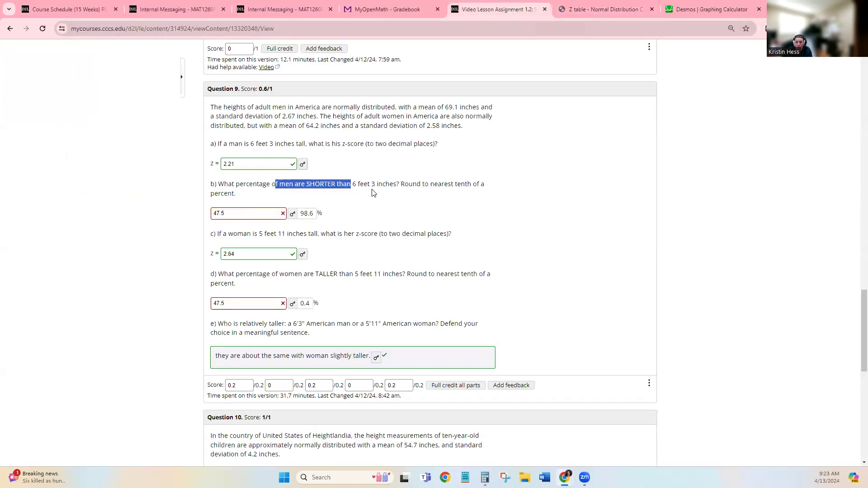
# In Desmos, enter 6*12+3 to convert 6 feet 3 inches to 75 inches.
pyautogui.click(706, 10)
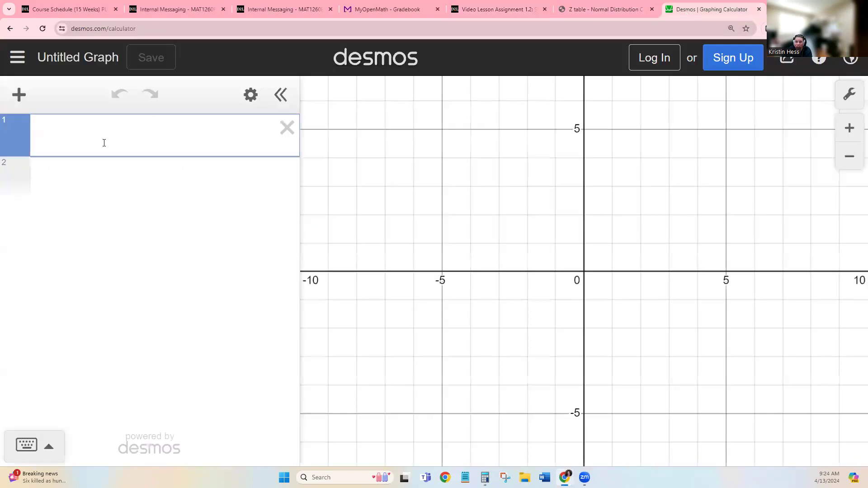
pyautogui.write('6*12')
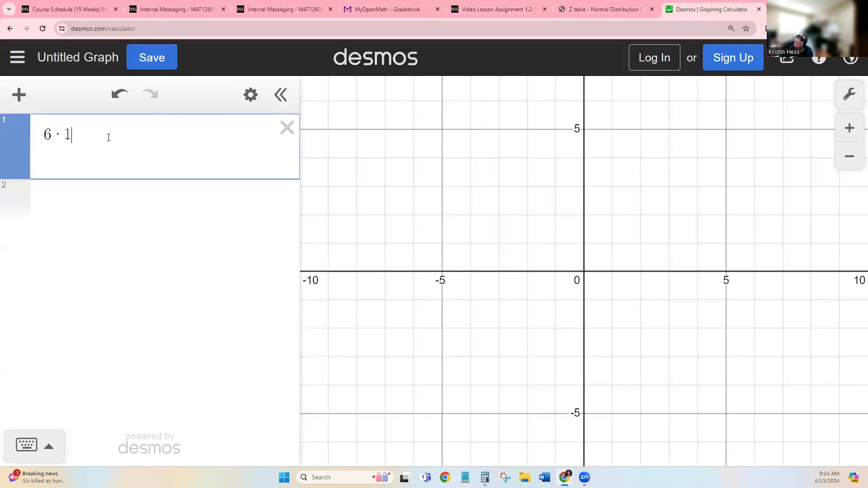
pyautogui.write('+3')
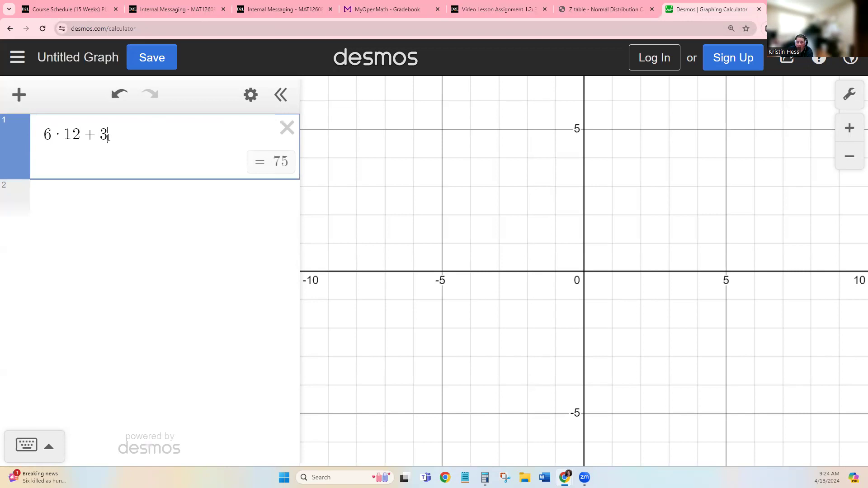
pyautogui.click(493, 11)
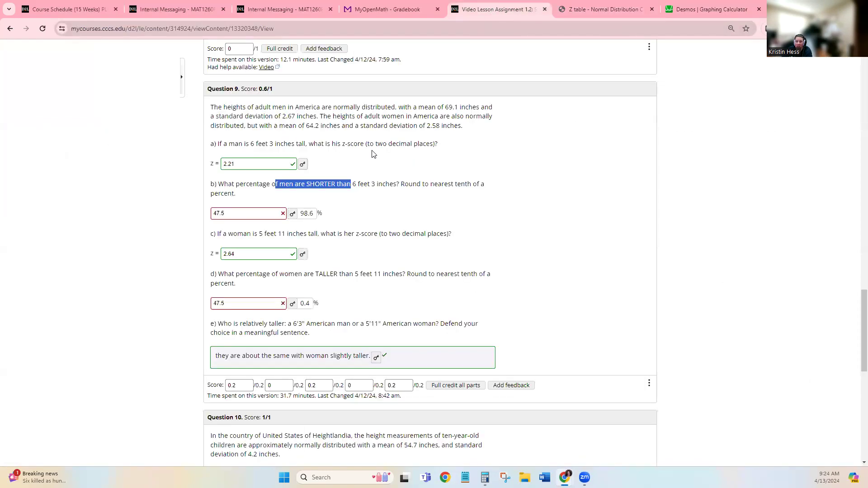
# Compute the area below 75 inches for the men's distribution, giving 0.9864.
pyautogui.click(586, 11)
pyautogui.click(27, 267)
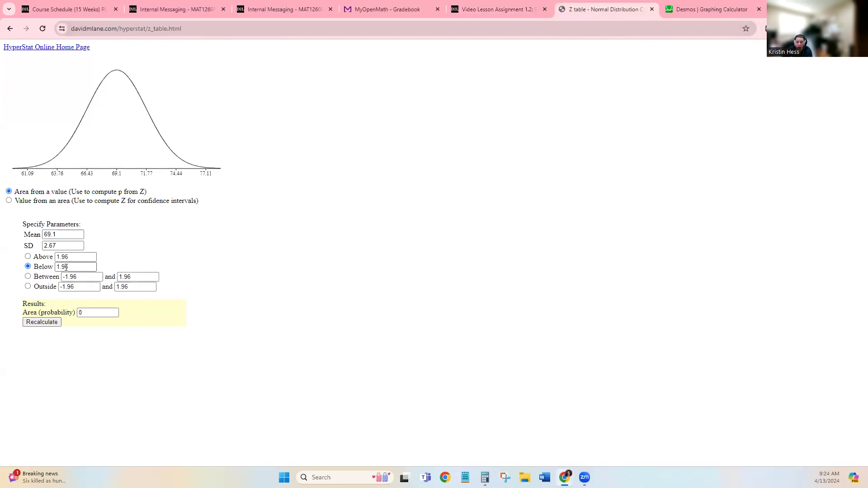
pyautogui.doubleClick(66, 267)
pyautogui.click(699, 11)
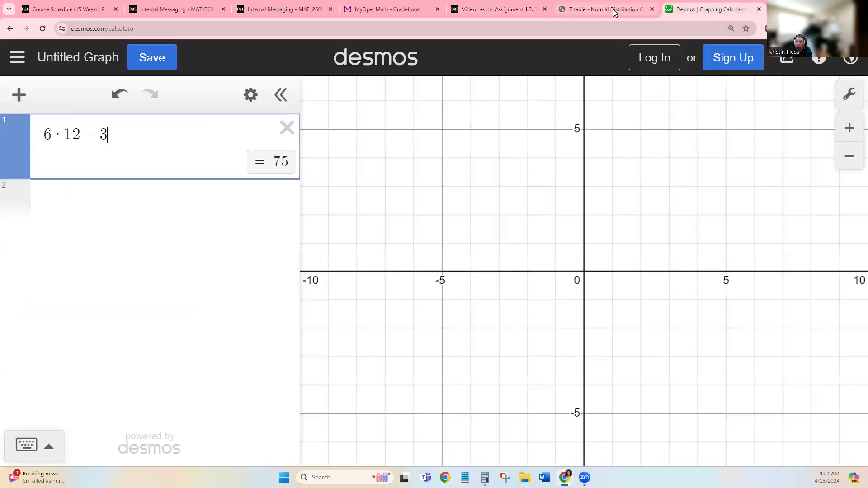
pyautogui.click(609, 11)
pyautogui.click(697, 12)
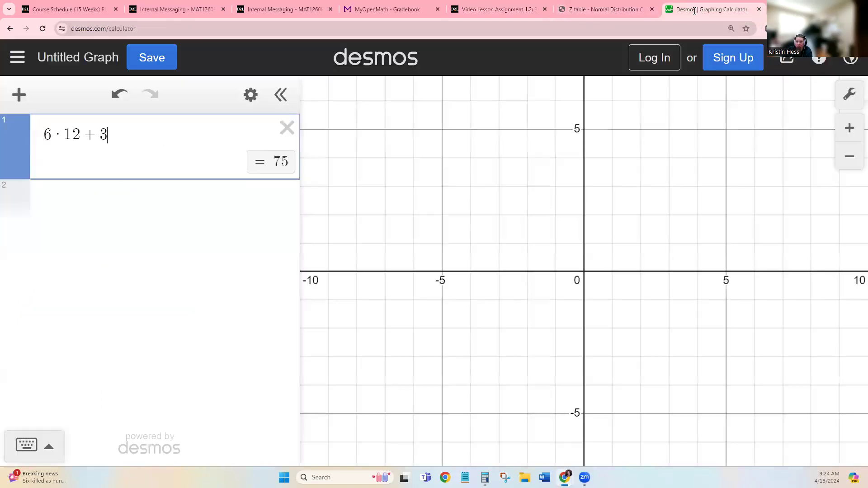
pyautogui.click(579, 13)
pyautogui.write('75')
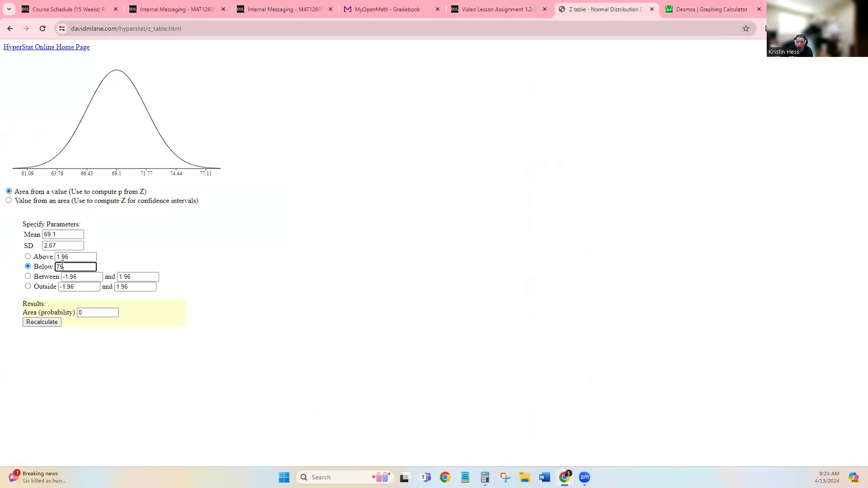
pyautogui.click(40, 323)
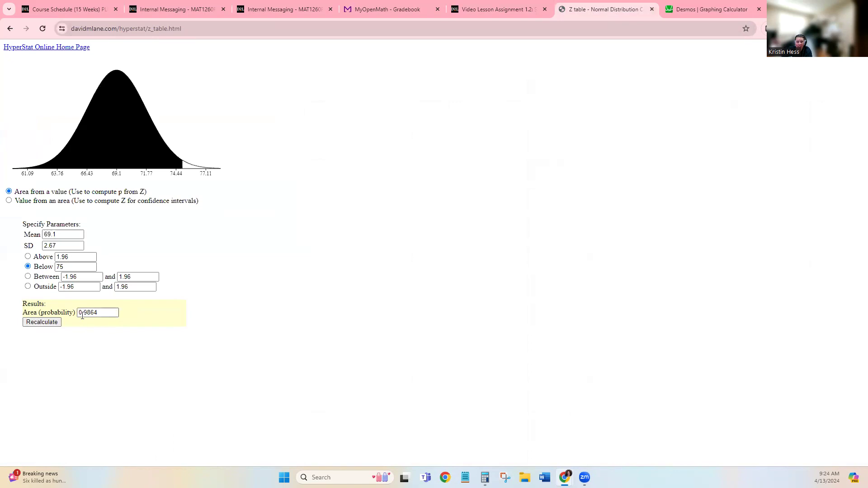
pyautogui.moveTo(80, 313); pyautogui.dragTo(97, 315)
pyautogui.click(103, 323)
# Paste 0.9864 into Desmos row 2 and multiply by 100 to get 98.64%.
pyautogui.moveTo(80, 314); pyautogui.dragTo(94, 313)
pyautogui.rightClick(104, 314)
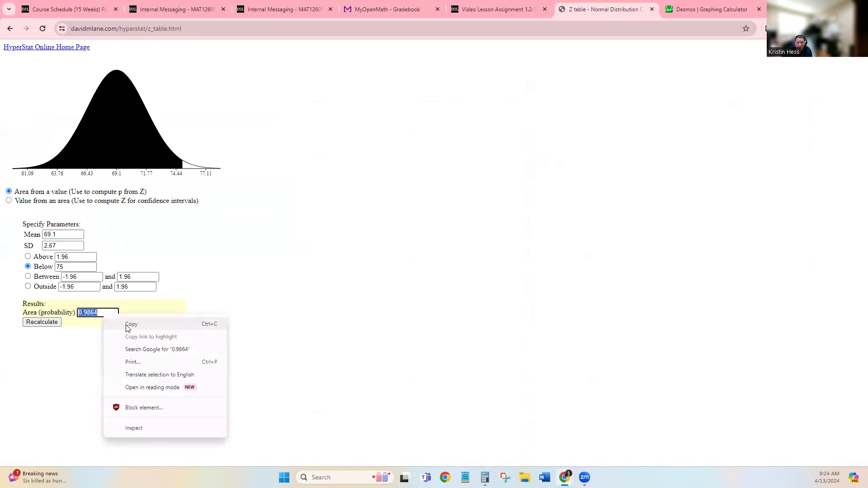
pyautogui.click(123, 326)
pyautogui.hotkey('ctrl', 'Tab')
pyautogui.rightClick(118, 201)
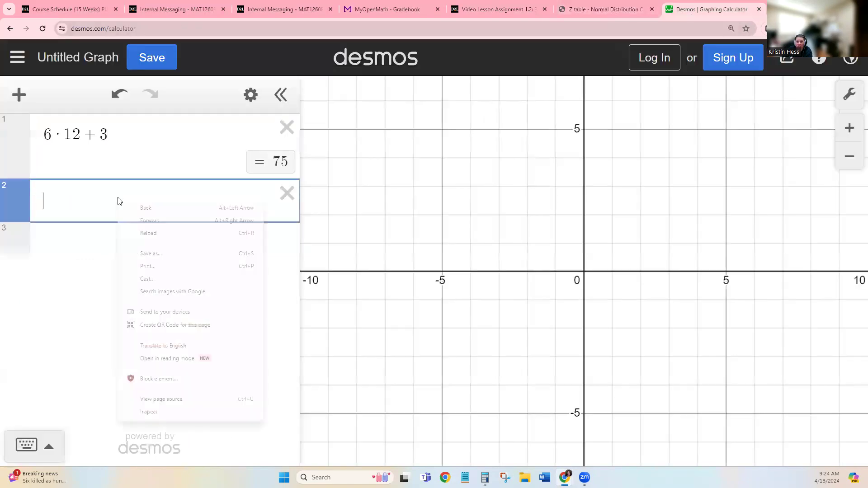
pyautogui.click(159, 270)
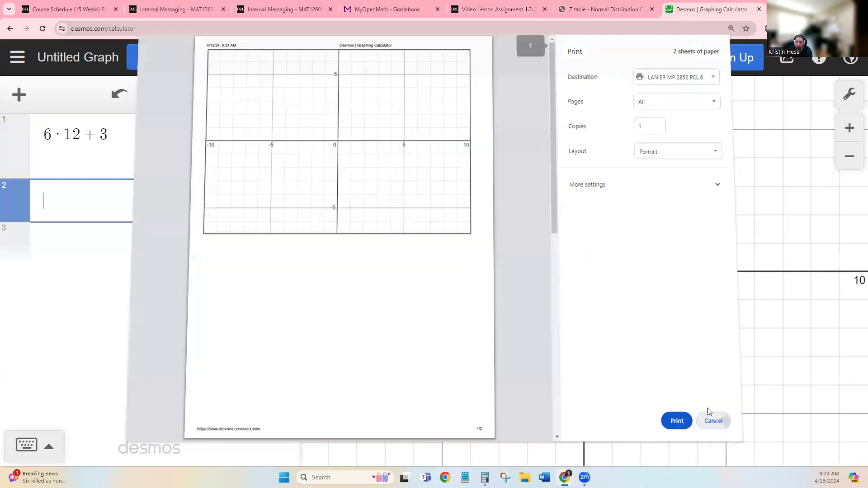
pyautogui.click(705, 410)
pyautogui.hotkey('ctrl', 'v')
pyautogui.write('*')
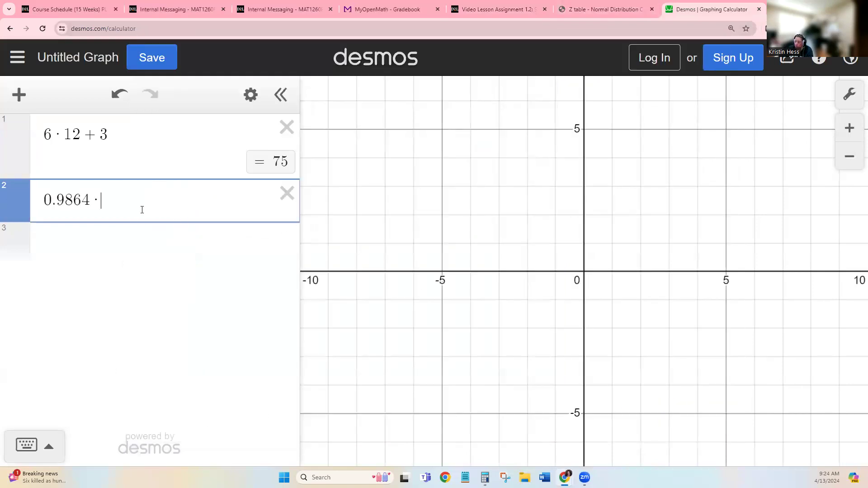
pyautogui.write('100')
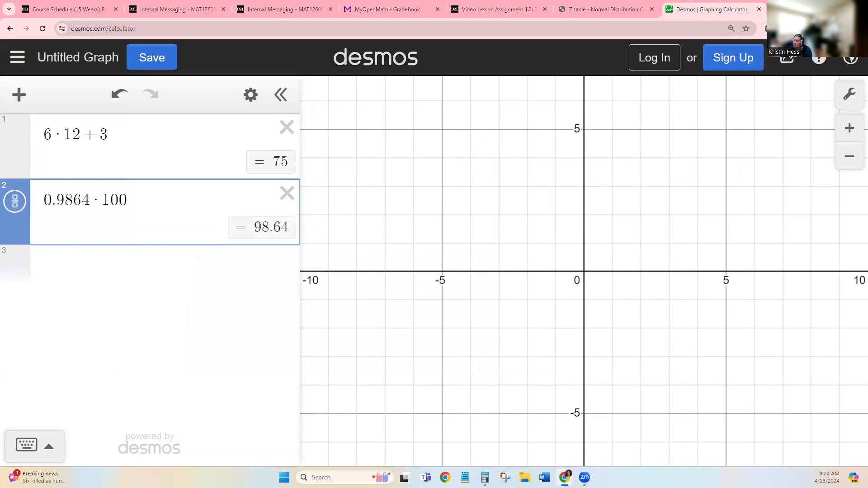
pyautogui.hotkey('ctrl', 'shift', 'Tab')
pyautogui.hotkey('ctrl', 'shift', 'Tab')
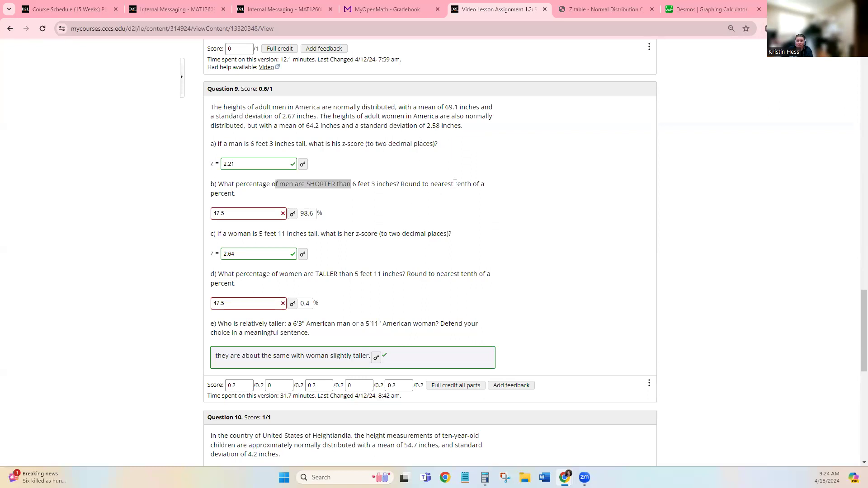
# Reread parts b, c and d of Question 9, including the rounding instruction.
pyautogui.moveTo(444, 185); pyautogui.dragTo(481, 185)
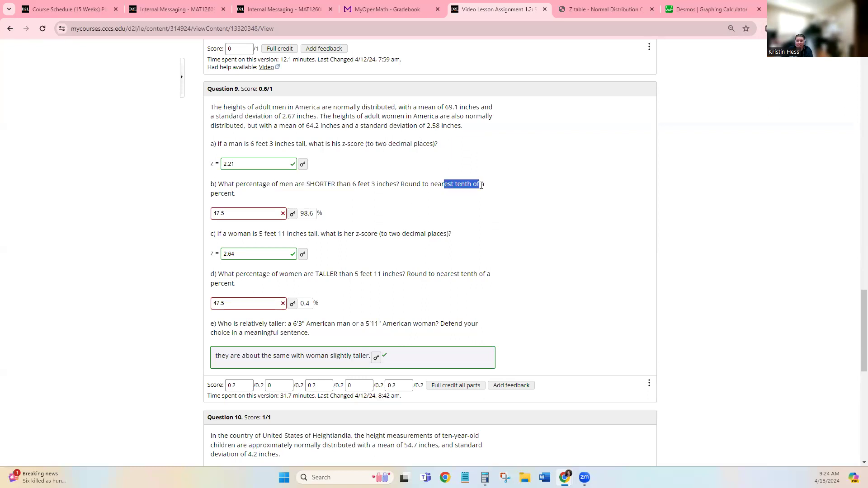
pyautogui.click(314, 218)
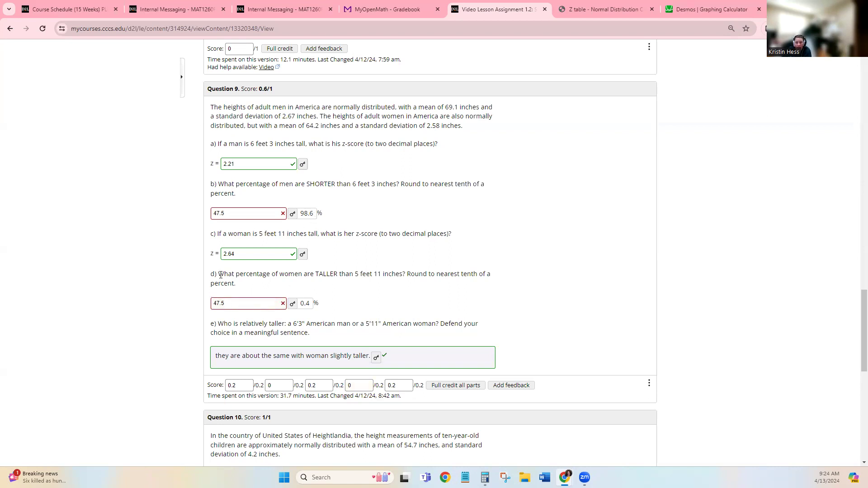
pyautogui.moveTo(218, 234); pyautogui.dragTo(472, 239)
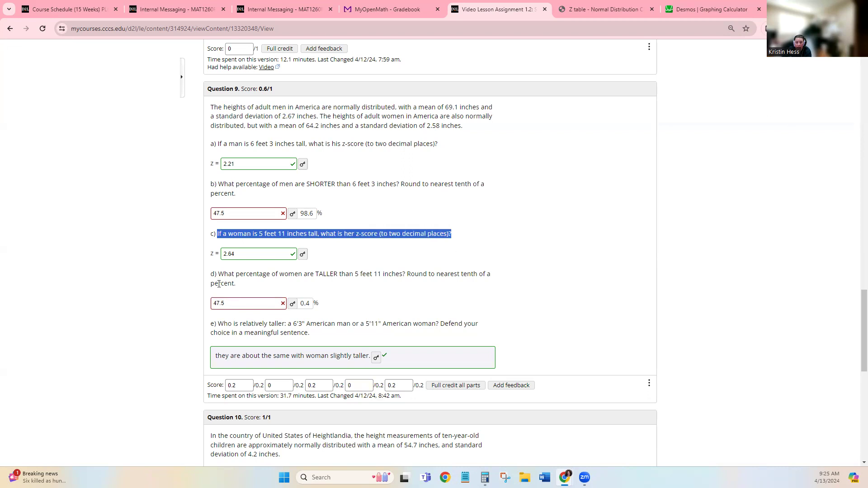
pyautogui.moveTo(220, 274); pyautogui.dragTo(327, 274)
pyautogui.click(353, 289)
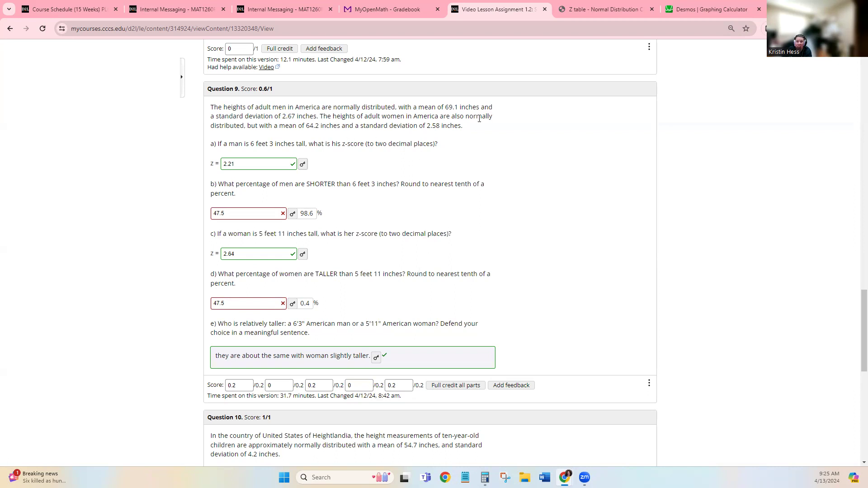
# Copy the women's mean height 64.2 from the problem text.
pyautogui.moveTo(307, 128); pyautogui.dragTo(314, 127)
pyautogui.rightClick(317, 127)
pyautogui.click(335, 136)
# Replace the z-table mean 69.1 with the women's mean 64.2.
pyautogui.click(588, 10)
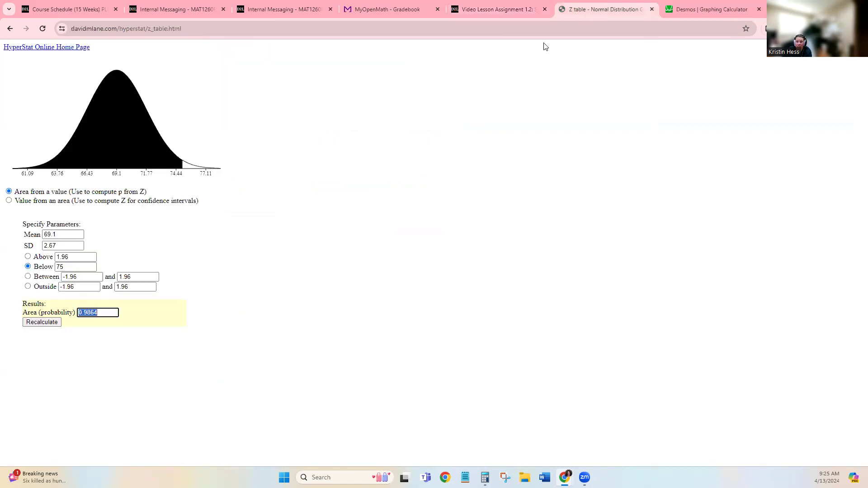
pyautogui.doubleClick(65, 235)
pyautogui.rightClick(66, 235)
pyautogui.click(92, 285)
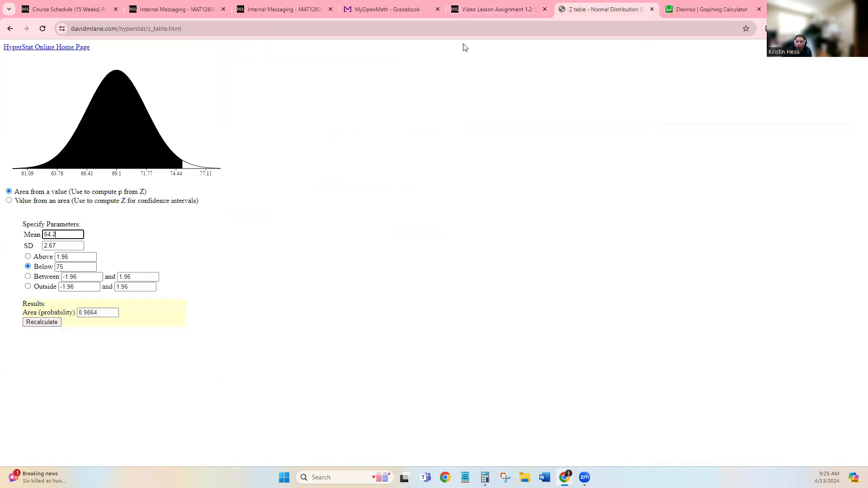
# Copy the women's standard deviation 2.58 into the SD box, replacing 2.67.
pyautogui.click(481, 10)
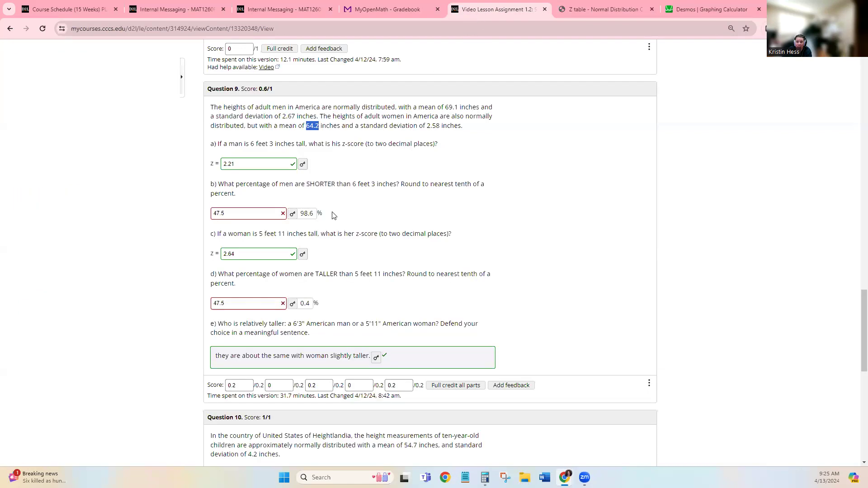
pyautogui.moveTo(427, 125); pyautogui.dragTo(437, 126)
pyautogui.rightClick(432, 130)
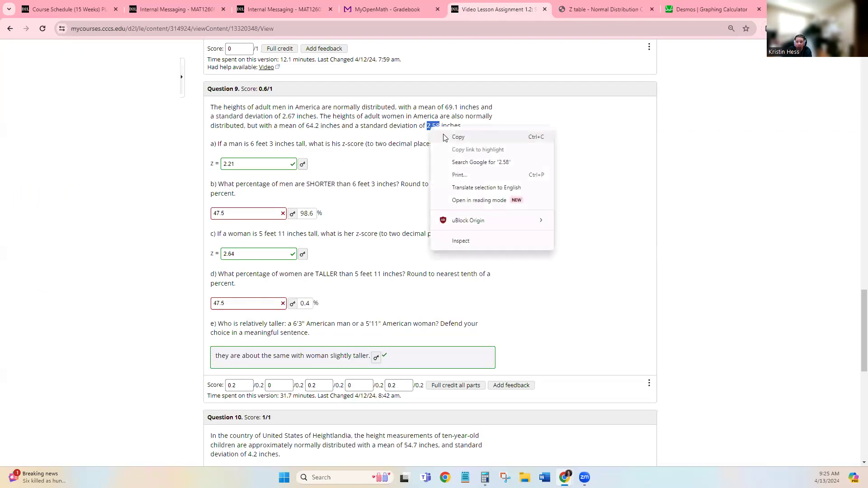
pyautogui.click(448, 133)
pyautogui.click(576, 11)
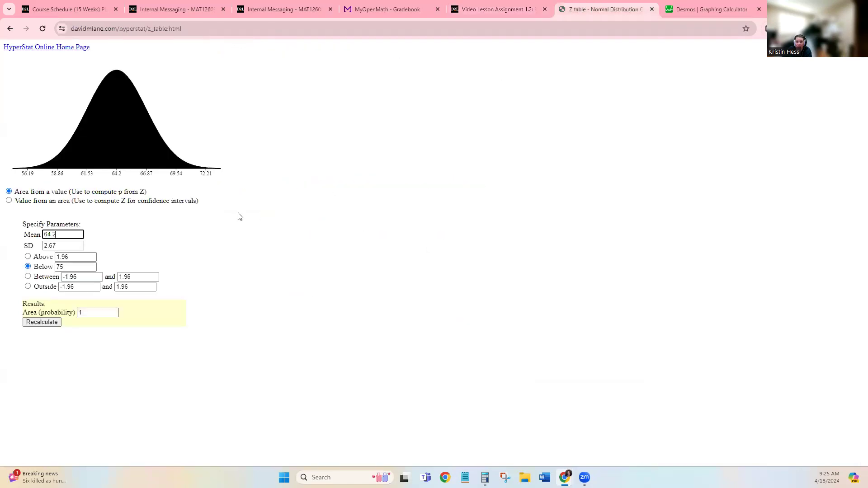
pyautogui.moveTo(44, 246); pyautogui.dragTo(73, 246)
pyautogui.rightClick(72, 246)
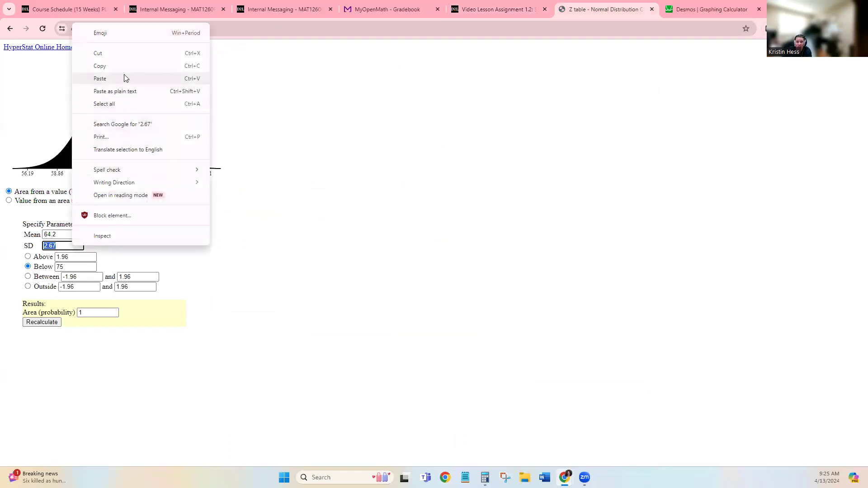
pyautogui.click(113, 79)
pyautogui.click(469, 10)
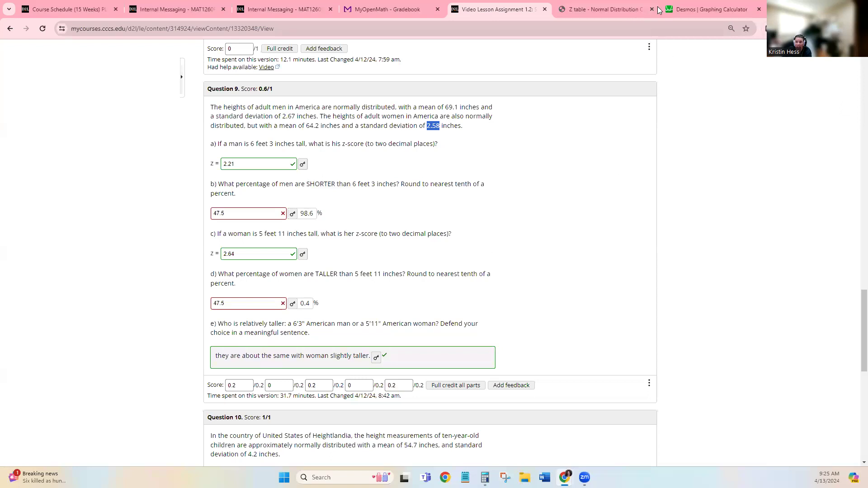
# In Desmos row 3, enter 5*12+11 to convert 5 feet 11 inches to 71 inches.
pyautogui.click(685, 10)
pyautogui.click(142, 275)
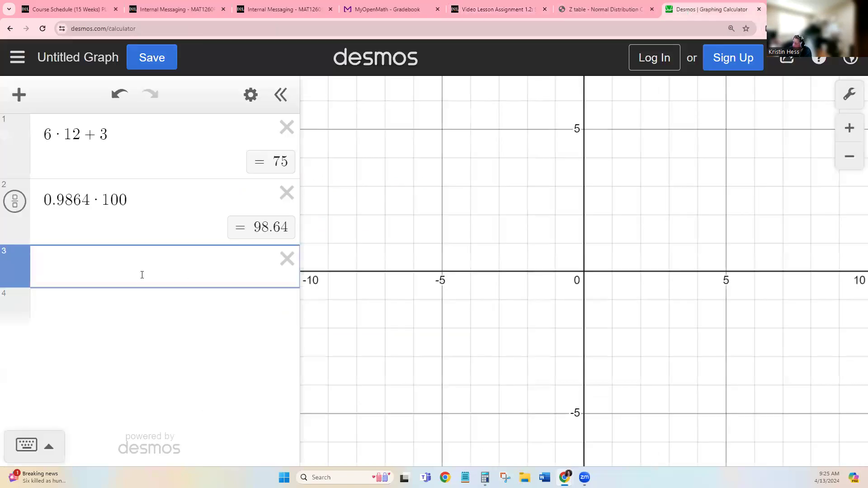
pyautogui.write('5*12+11')
pyautogui.click(570, 15)
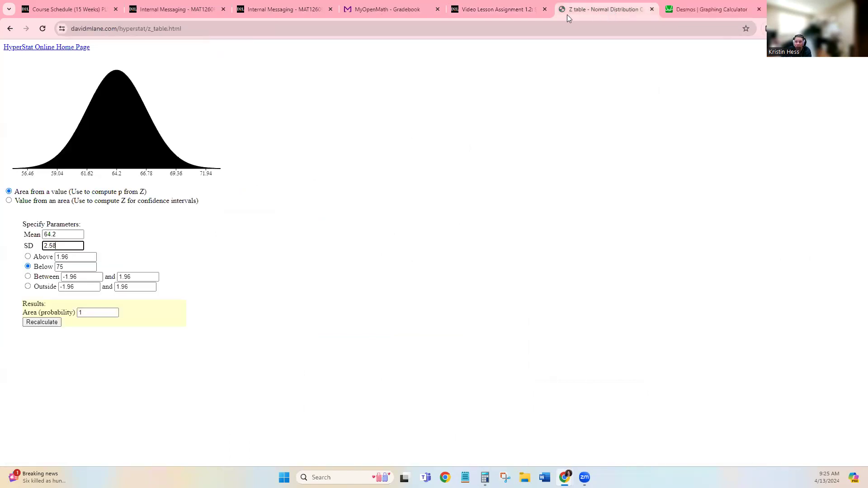
pyautogui.click(500, 15)
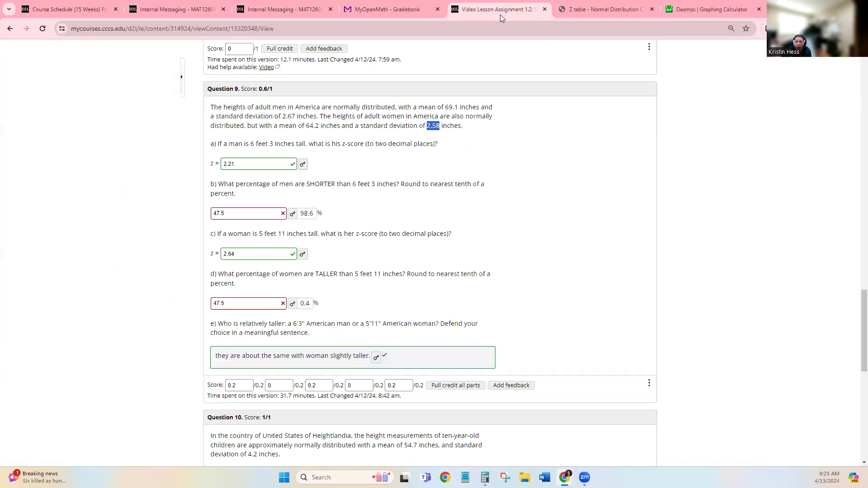
pyautogui.click(593, 11)
# Compute the area above 71 inches for the women's distribution (0.0042) and copy it.
pyautogui.click(28, 256)
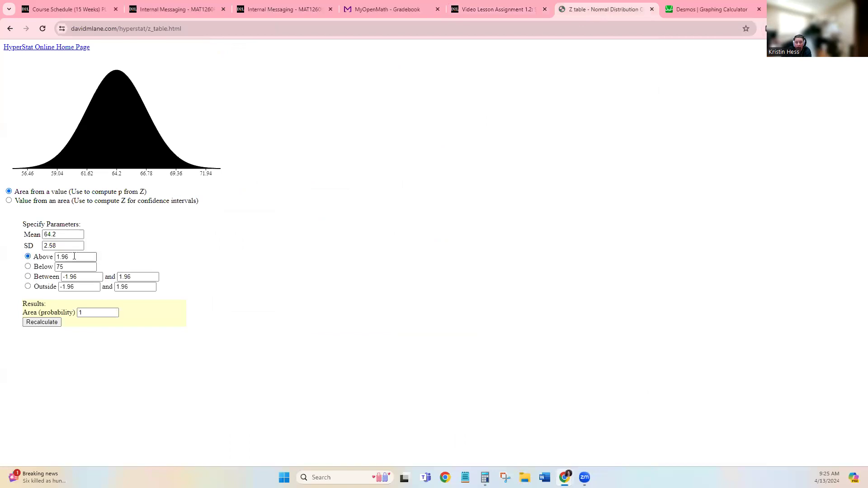
pyautogui.doubleClick(62, 257)
pyautogui.click(711, 7)
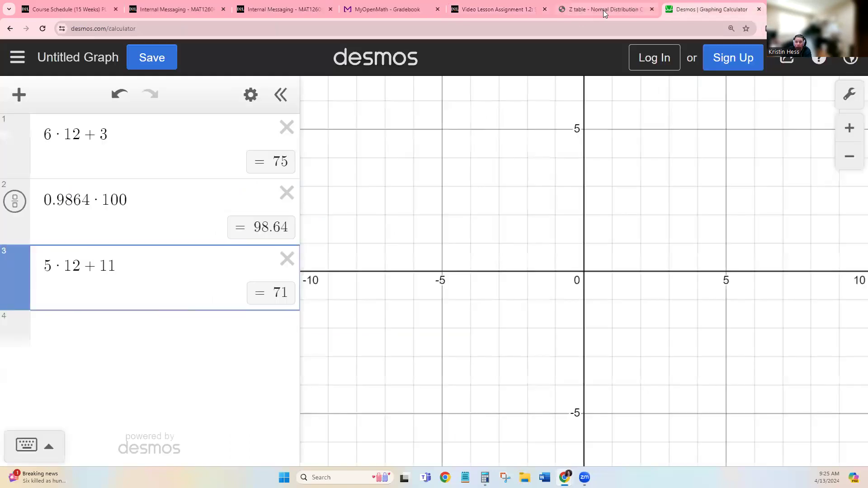
pyautogui.click(604, 10)
pyautogui.write('71')
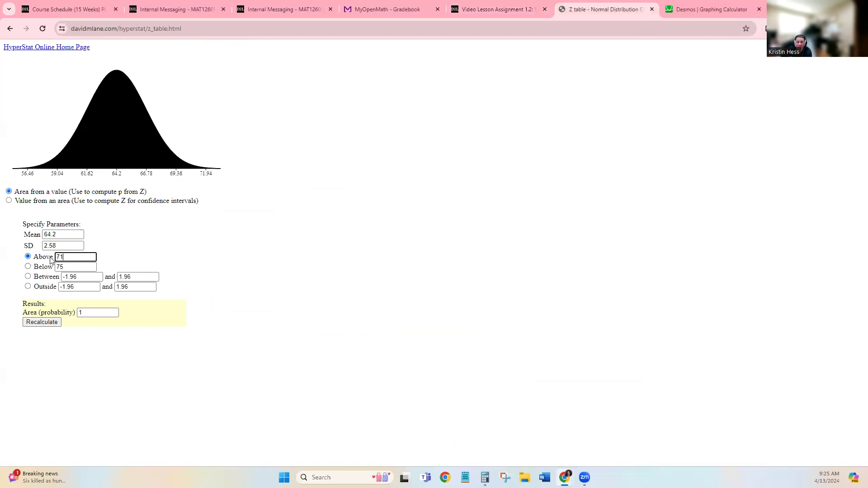
pyautogui.click(42, 322)
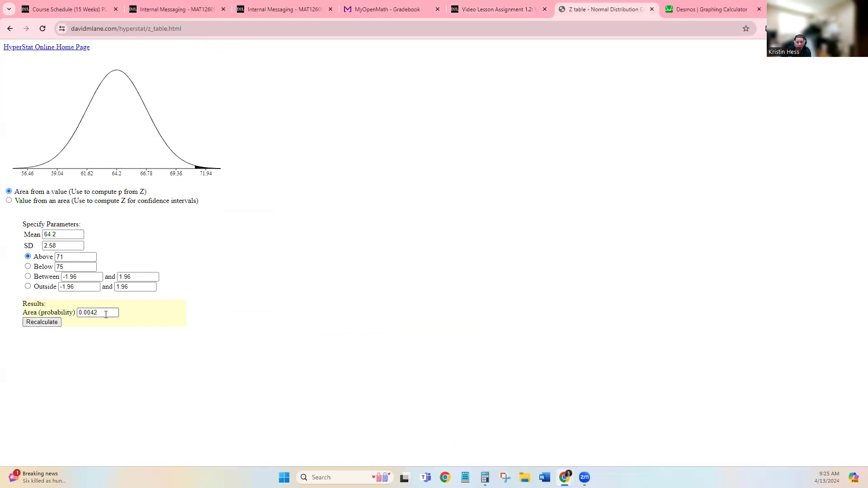
pyautogui.moveTo(105, 314); pyautogui.dragTo(77, 322)
pyautogui.rightClick(80, 317)
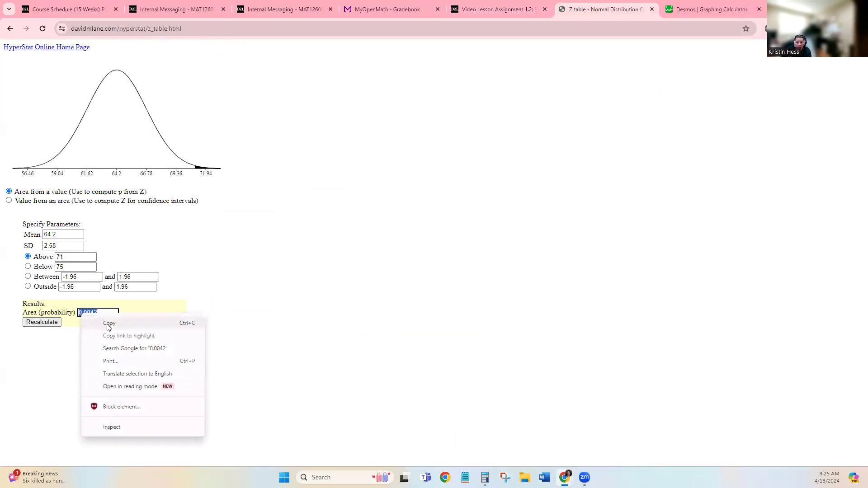
pyautogui.click(109, 323)
# Paste 0.0042 into Desmos row 4 and multiply by 100 to get 0.42%.
pyautogui.click(694, 4)
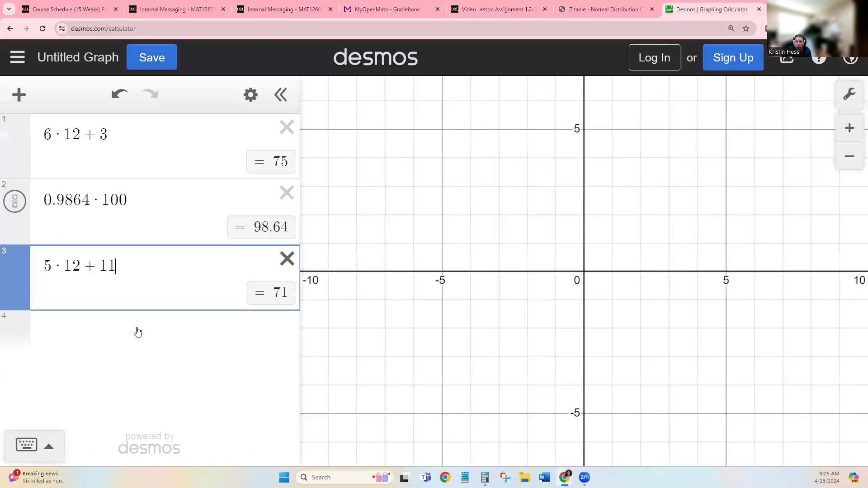
pyautogui.click(62, 324)
pyautogui.hotkey('ctrl', 'v')
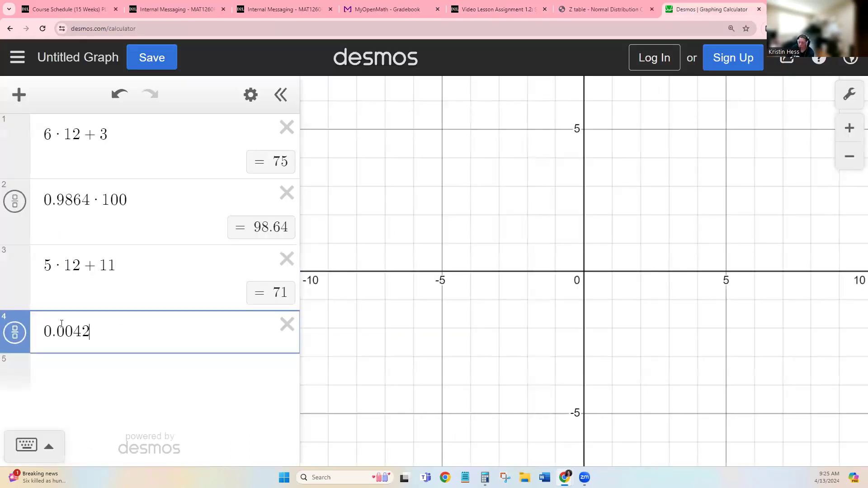
pyautogui.write('*100')
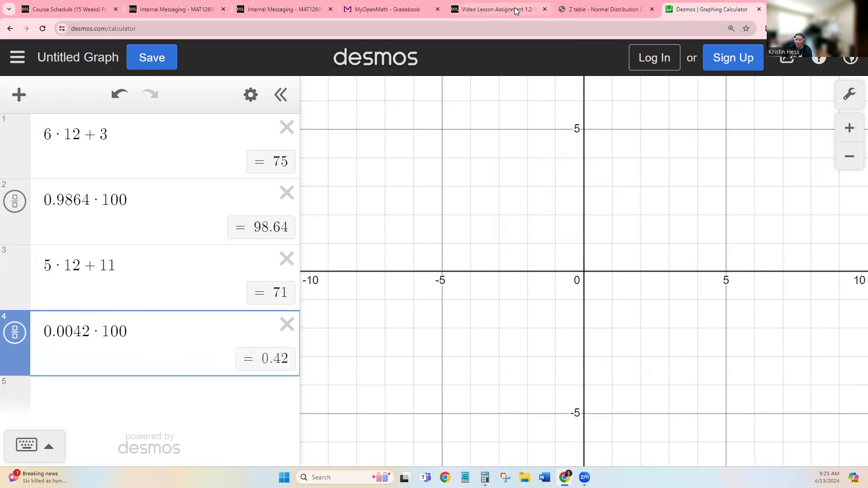
pyautogui.click(499, 10)
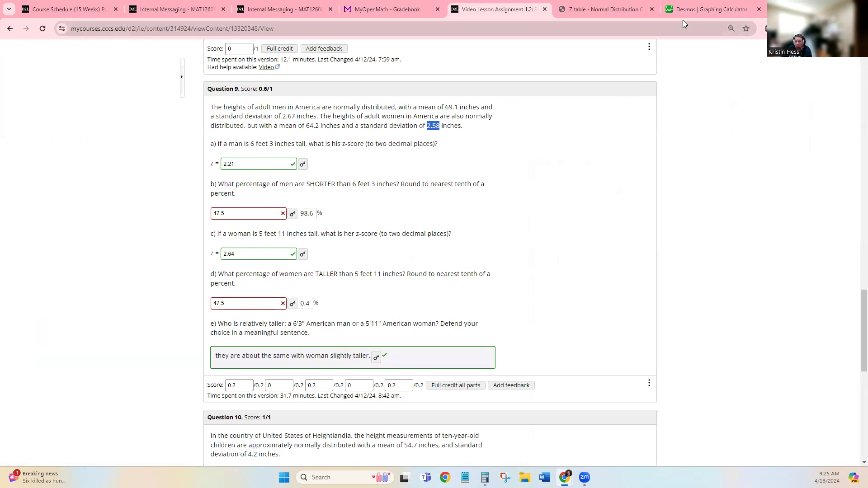
pyautogui.click(710, 12)
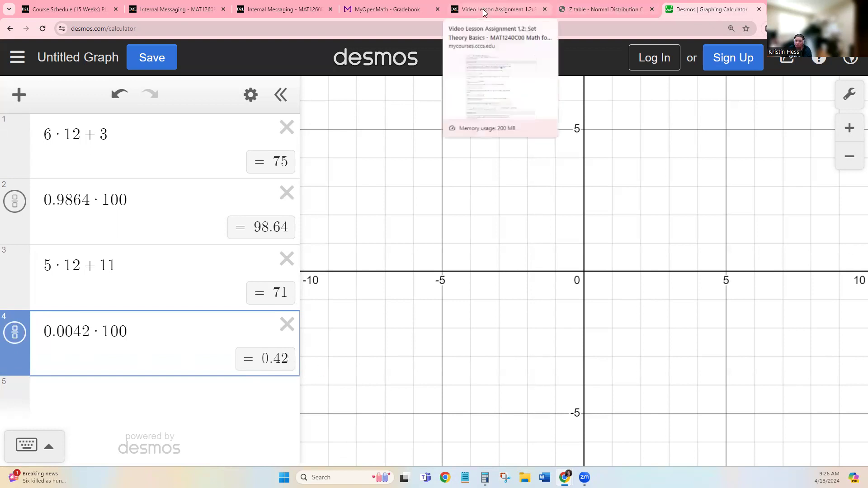
# Return to the HyperStat z-table calculator showing area 0.0042 above 71 (mean 64.2, SD 2.58).
pyautogui.click(588, 9)
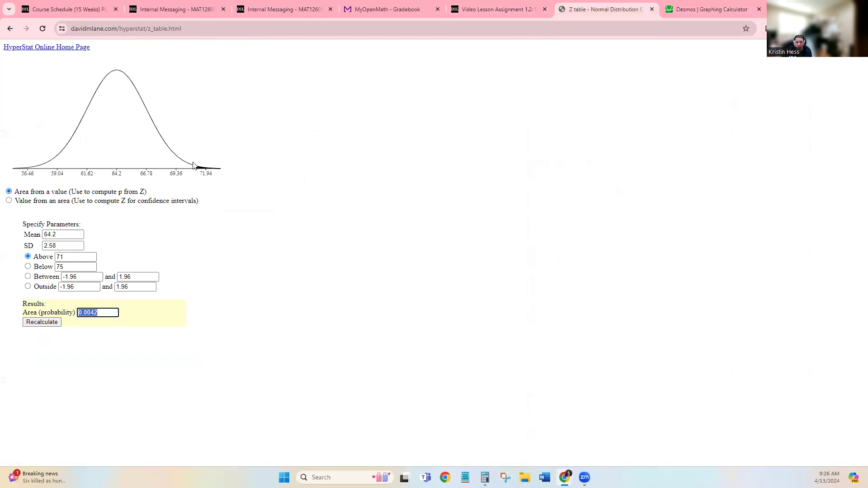